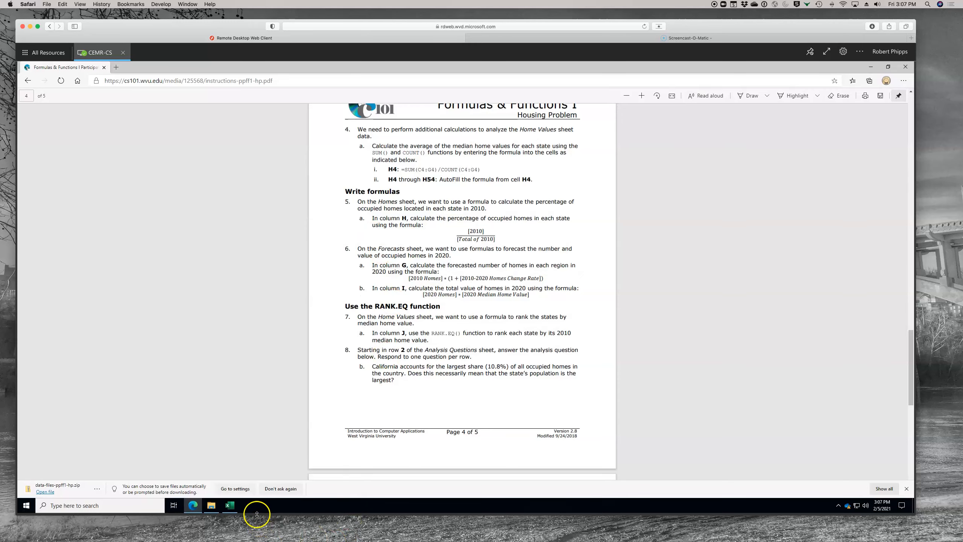
Switch to the Excel housing workbook and, on the Homes sheet, enter a formula in H4 dividing the state's 2010 homes by the 2010 total.
{"action": "left_click", "coordinate": [230, 506]}
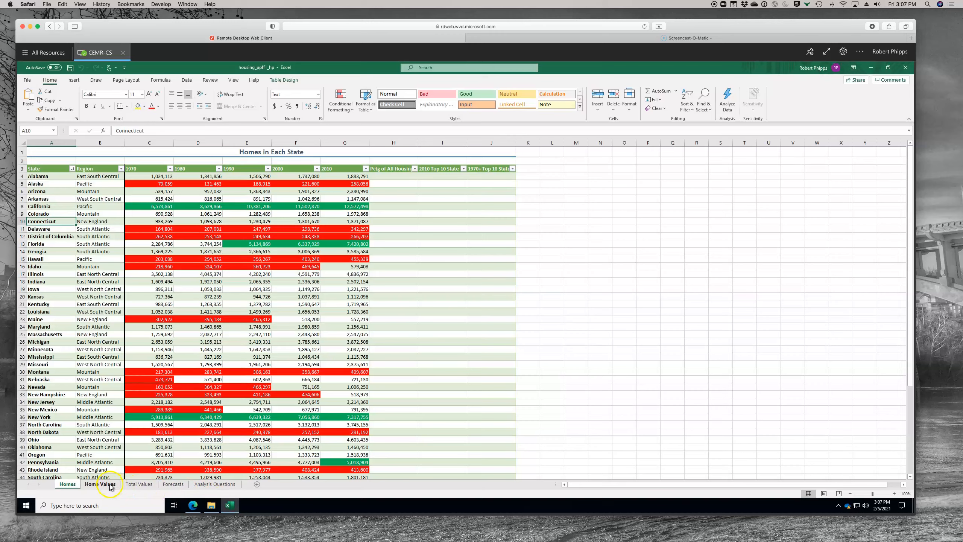
{"action": "left_click", "coordinate": [391, 176]}
{"action": "type", "text": "="}
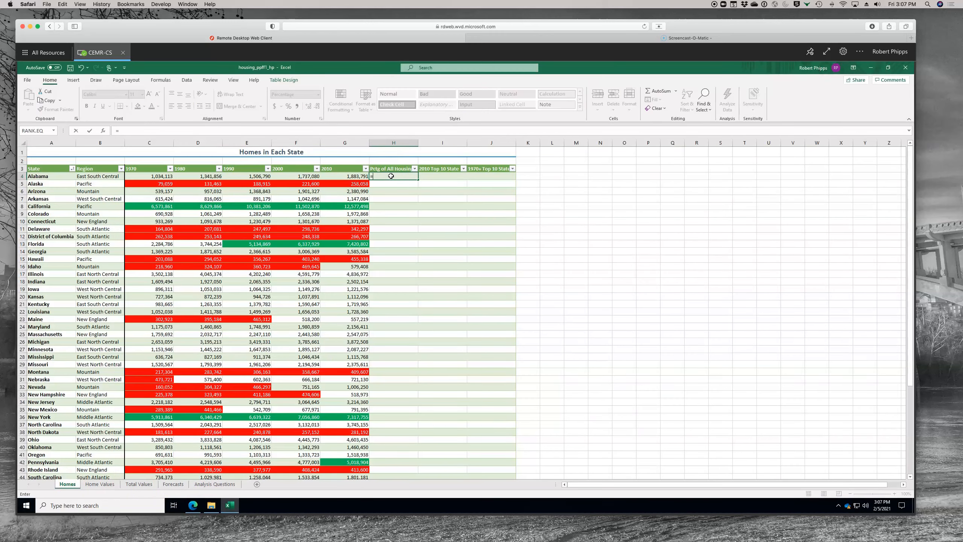
{"action": "left_click", "coordinate": [358, 176]}
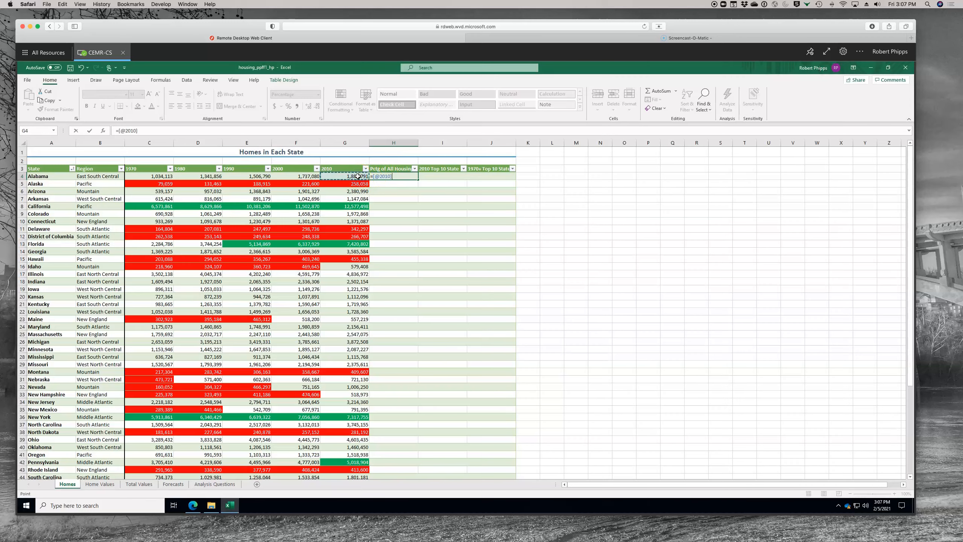
{"action": "scroll", "coordinate": [358, 175], "scroll_direction": "down", "scroll_amount": 2}
{"action": "scroll", "coordinate": [356, 422], "scroll_direction": "down", "scroll_amount": 4}
{"action": "left_click", "coordinate": [357, 422]}
{"action": "key", "text": "Return"}
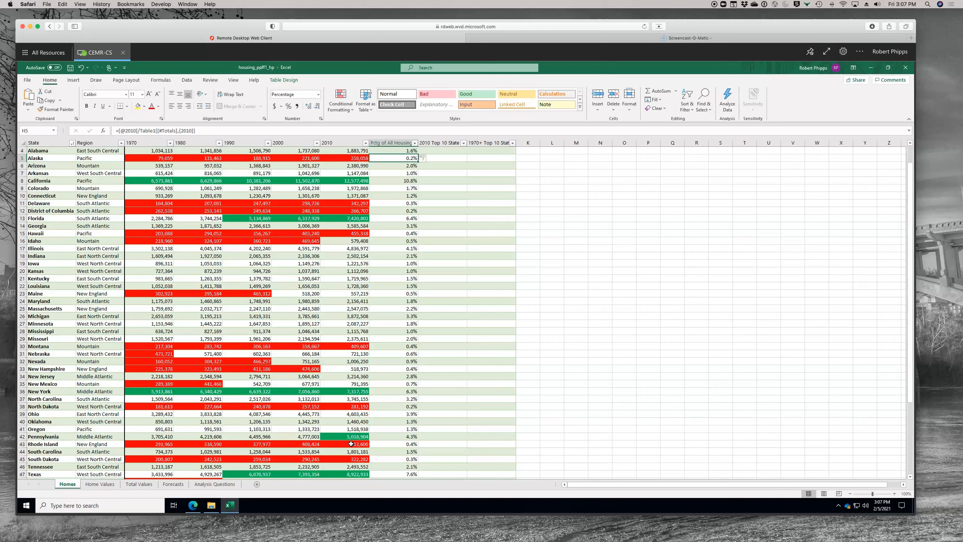
Undo the percentage formula entered in column H of the Homes sheet.
{"action": "key", "text": "ctrl+z"}
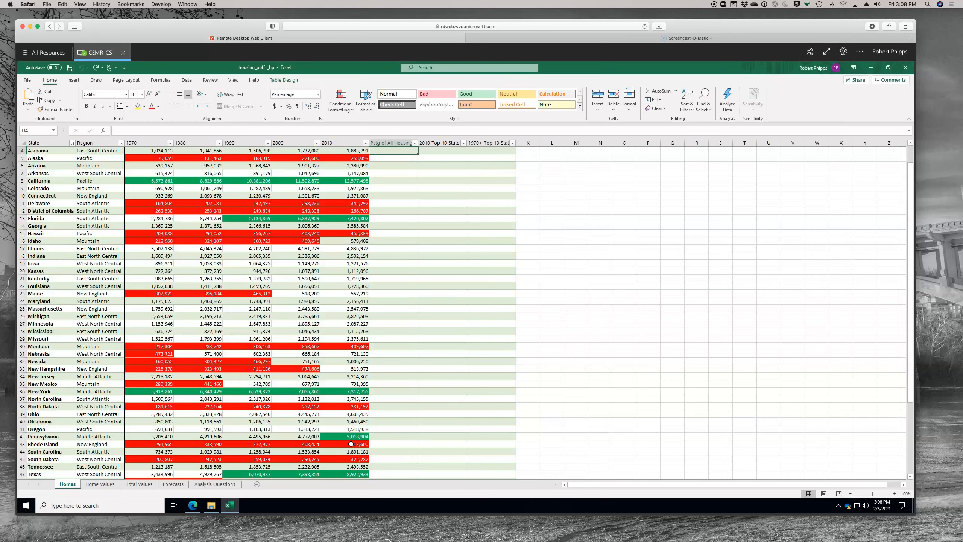
{"action": "scroll", "coordinate": [379, 455], "scroll_direction": "down", "scroll_amount": 3}
{"action": "scroll", "coordinate": [411, 367], "scroll_direction": "up", "scroll_amount": 4}
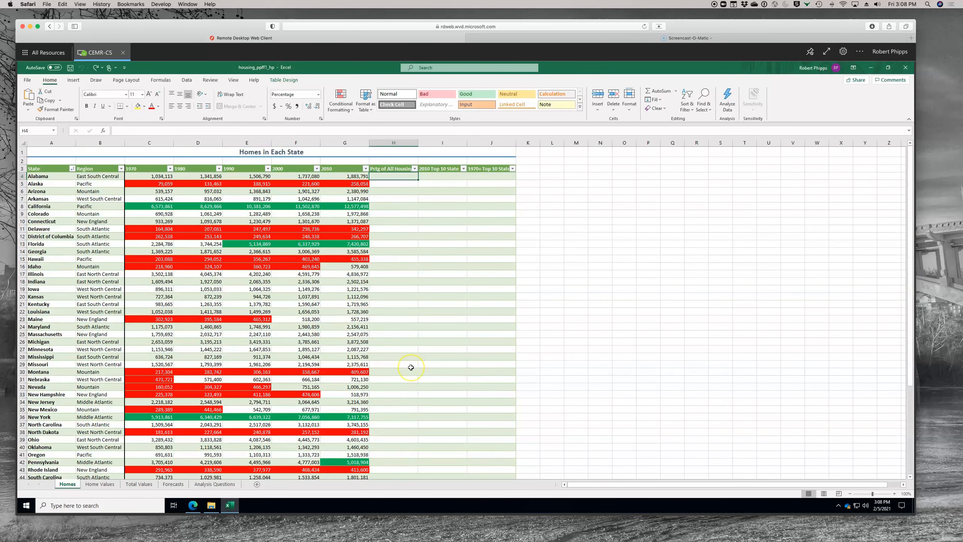
{"action": "double_click", "coordinate": [386, 175]}
{"action": "type", "text": "="}
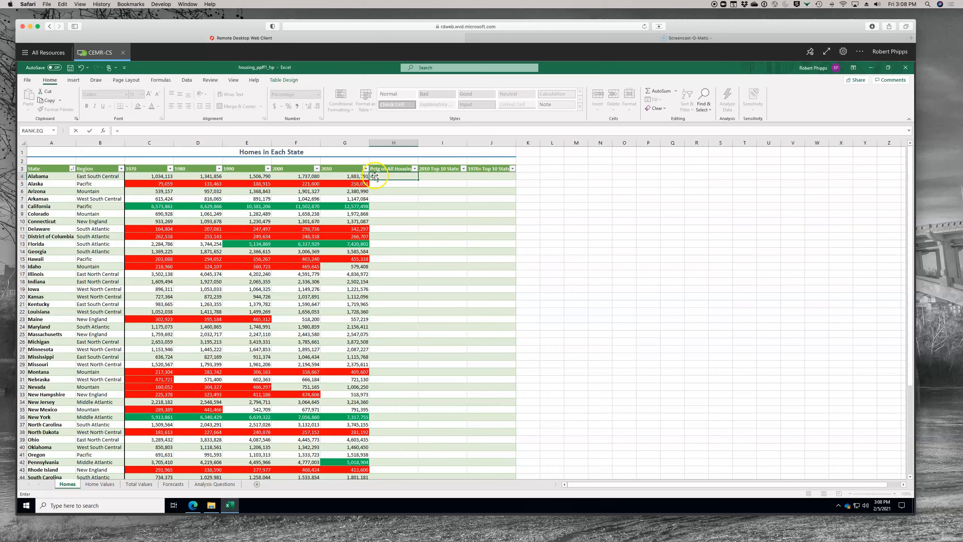
{"action": "left_click", "coordinate": [345, 175]}
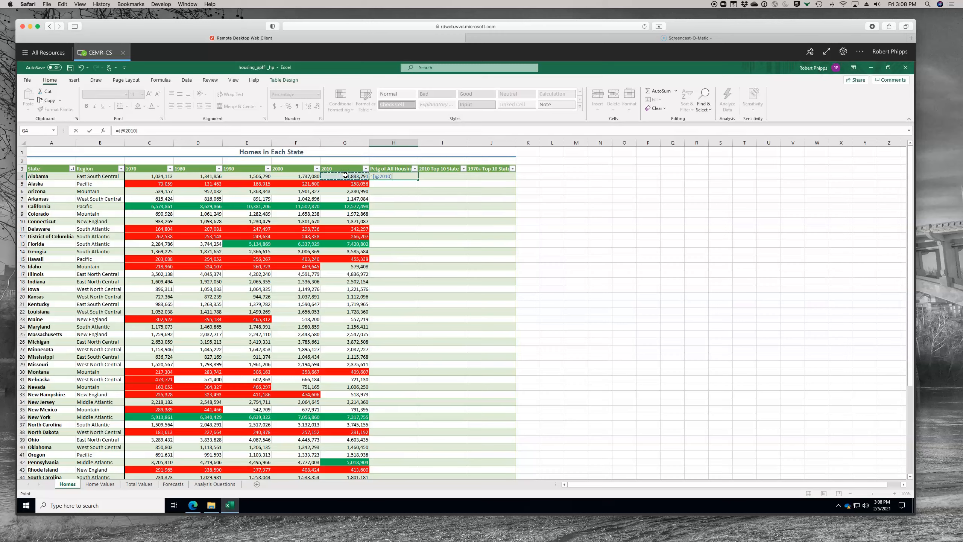
{"action": "type", "text": "/"}
{"action": "scroll", "coordinate": [352, 254], "scroll_direction": "down", "scroll_amount": 3}
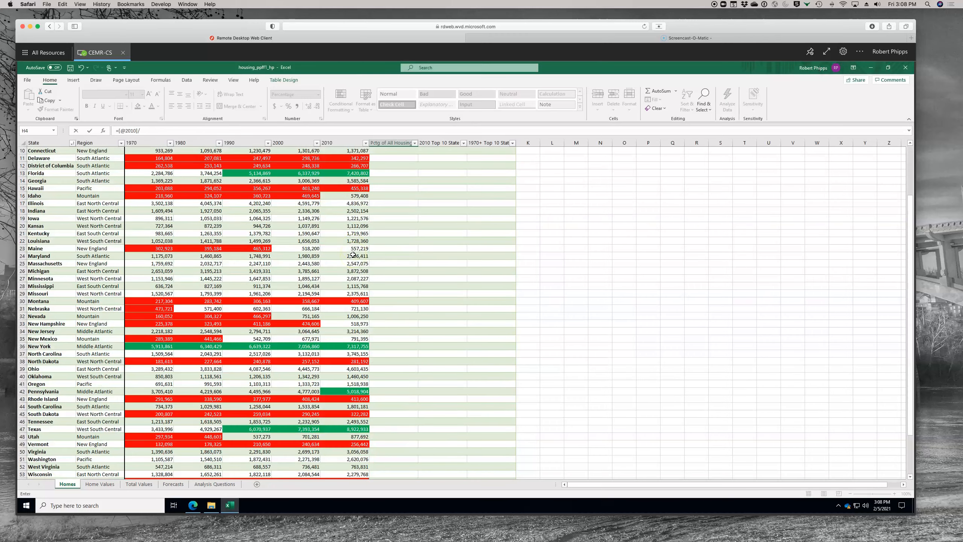
{"action": "scroll", "coordinate": [353, 255], "scroll_direction": "down", "scroll_amount": 4}
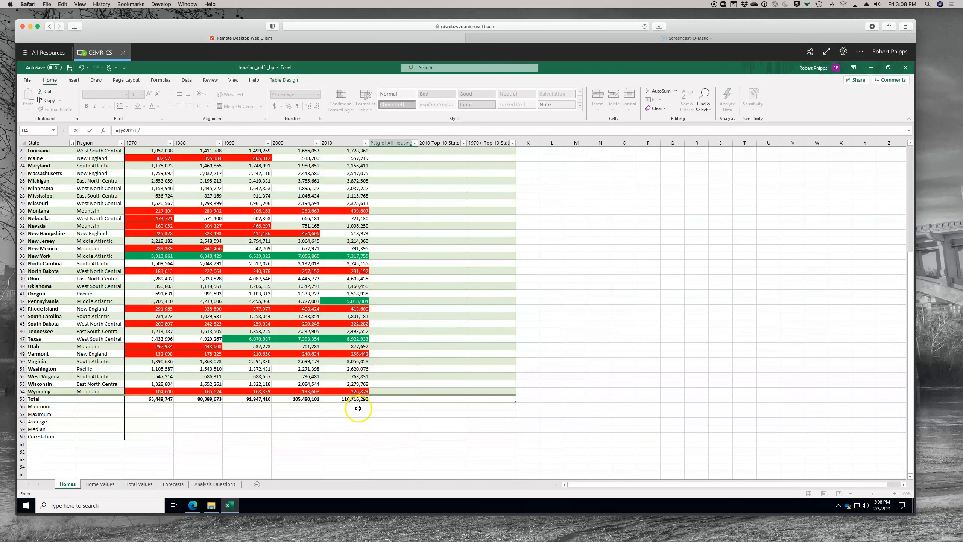
{"action": "left_click", "coordinate": [356, 402]}
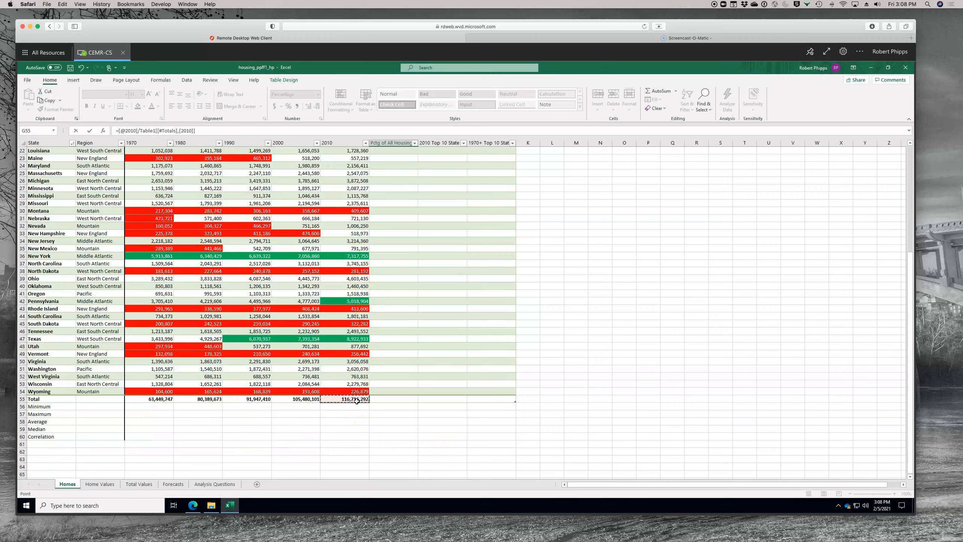
{"action": "key", "text": "Return"}
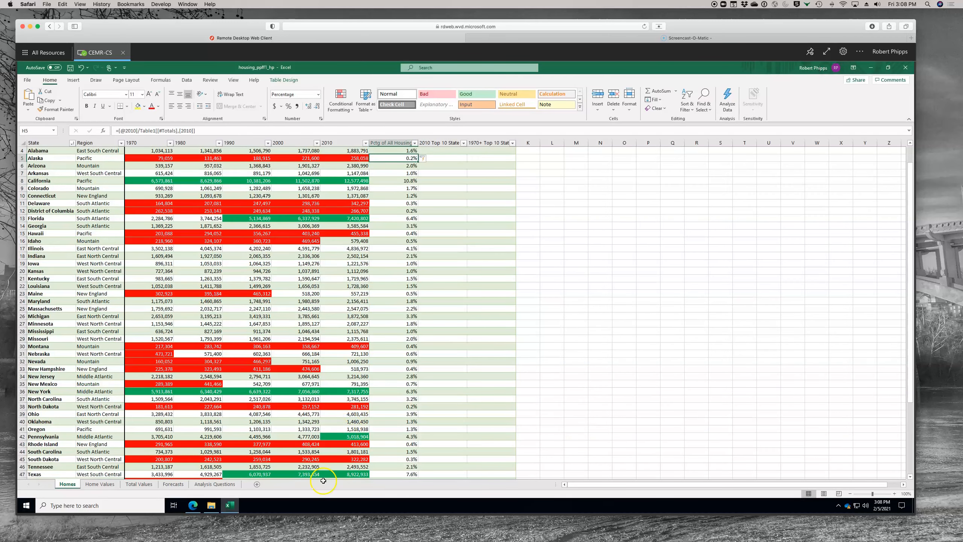
Check instruction 6 in the Edge PDF for the 2020 homes formula and open the Forecasts sheet in the Excel workbook.
{"action": "left_click", "coordinate": [192, 505]}
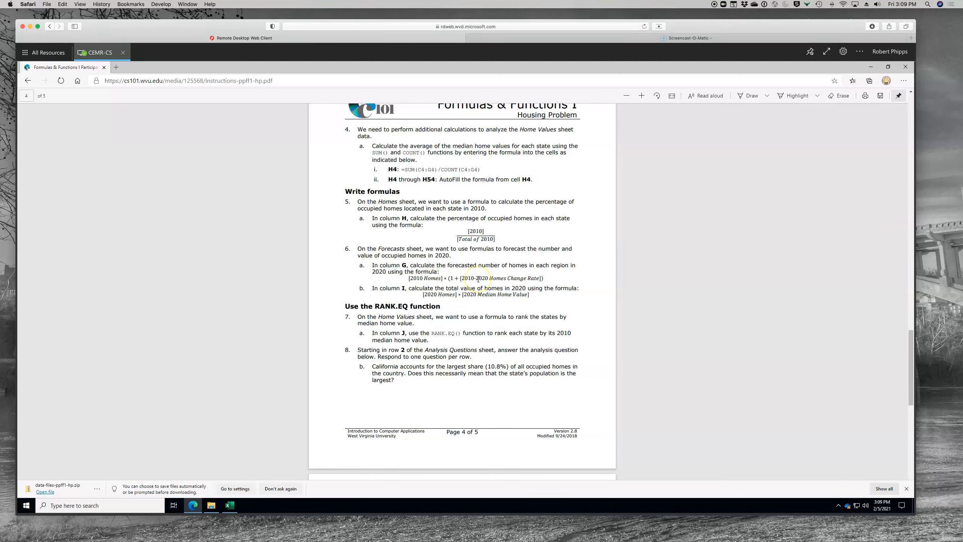
{"action": "left_click", "coordinate": [231, 509]}
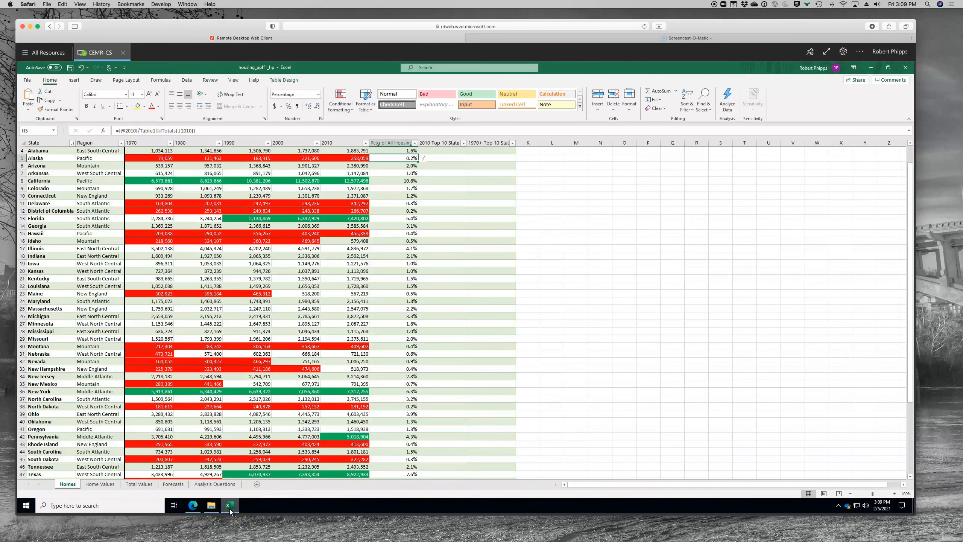
{"action": "left_click", "coordinate": [183, 485]}
{"action": "left_click", "coordinate": [193, 505]}
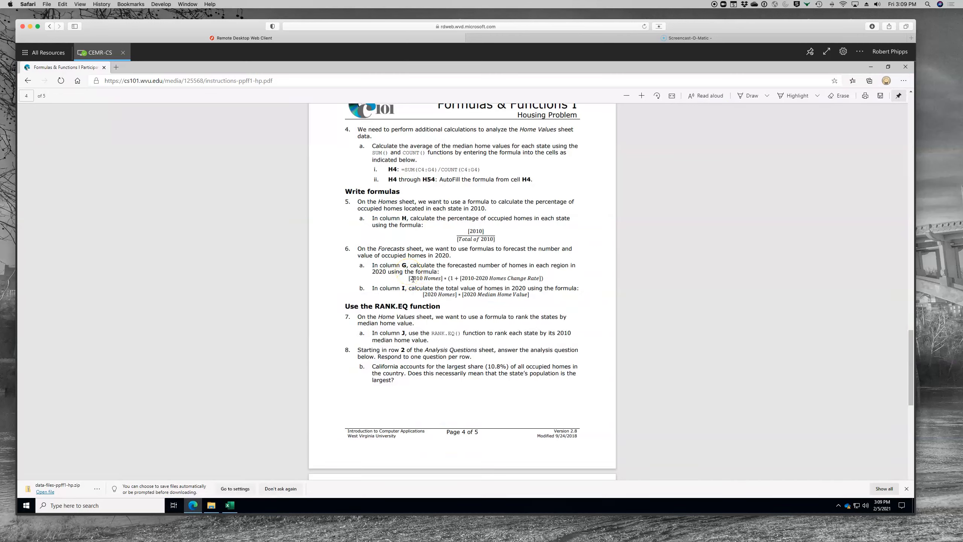
{"action": "left_click", "coordinate": [226, 513]}
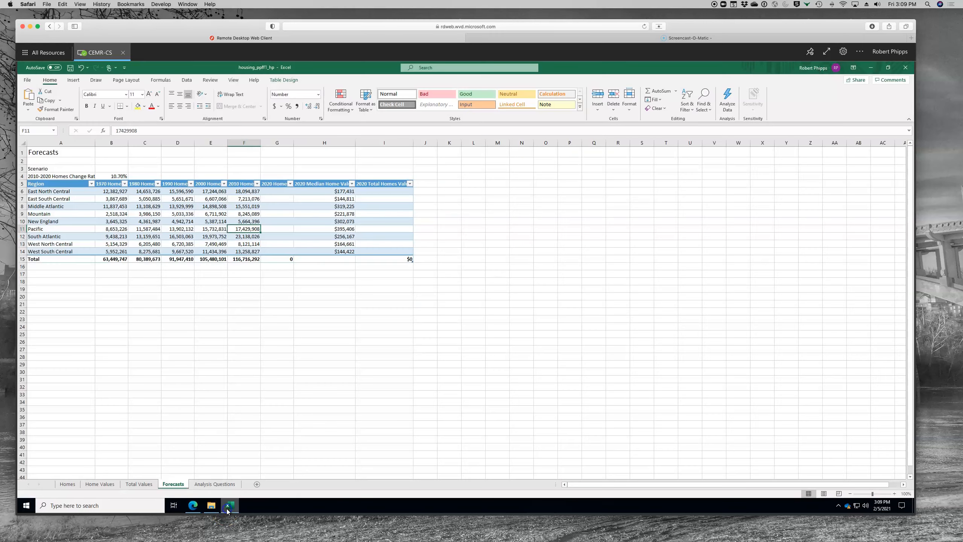
In G6 of the Forecasts sheet, enter =[@[2010 Homes]]*(1+B4) and fill it down through G14.
{"action": "left_click", "coordinate": [273, 191]}
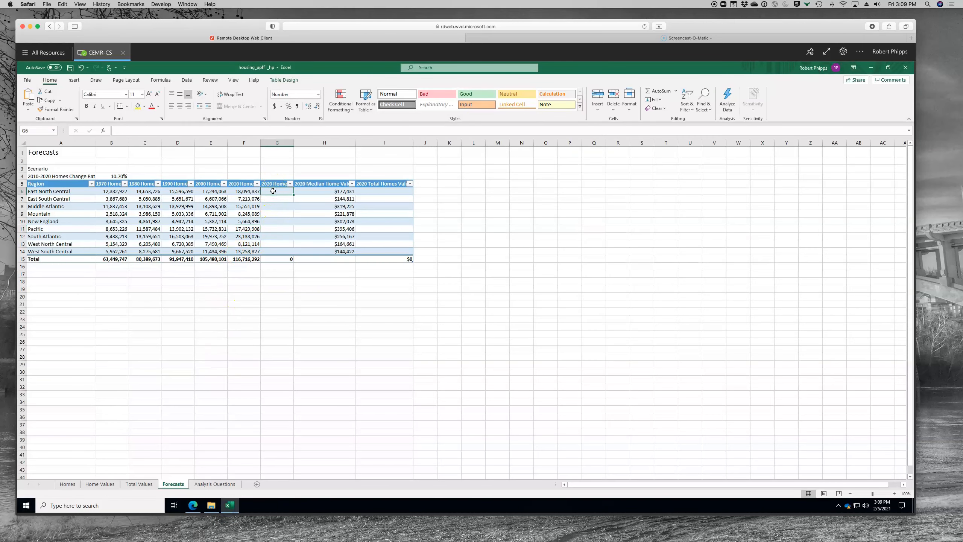
{"action": "type", "text": "="}
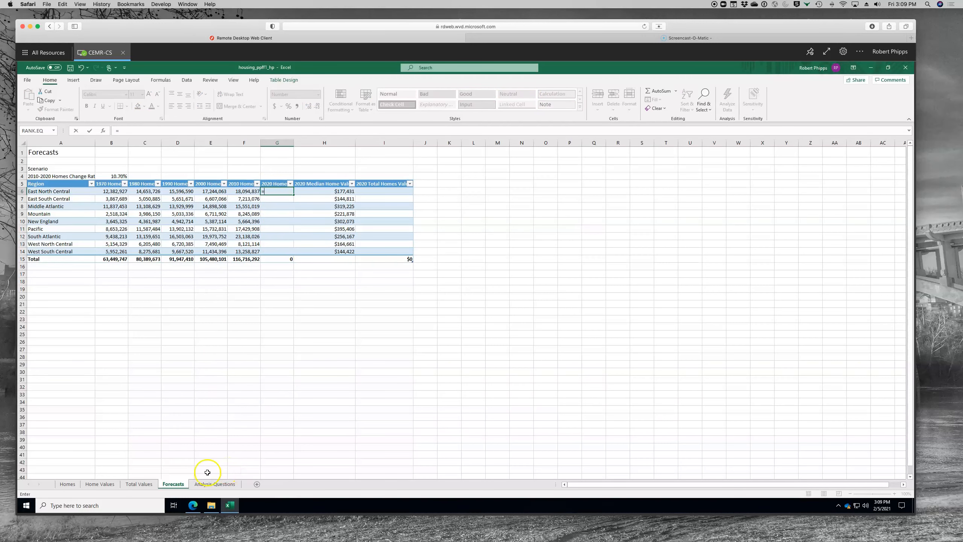
{"action": "left_click", "coordinate": [193, 505]}
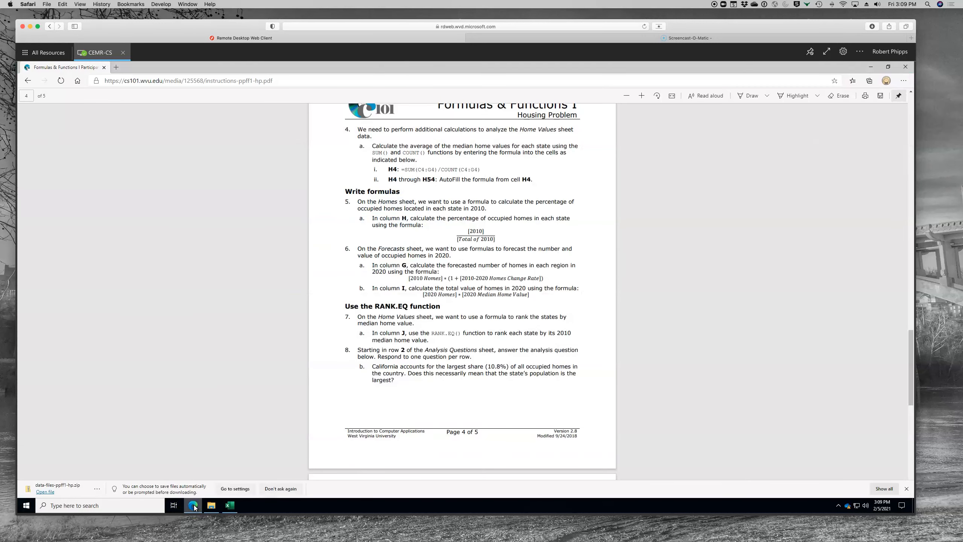
{"action": "left_click", "coordinate": [230, 506]}
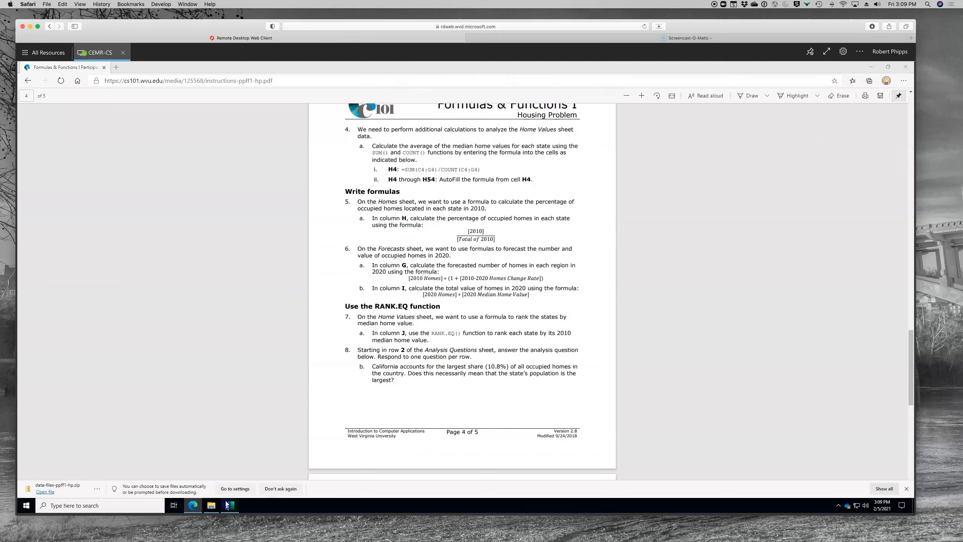
{"action": "left_click", "coordinate": [259, 127]}
{"action": "left_click", "coordinate": [243, 191]}
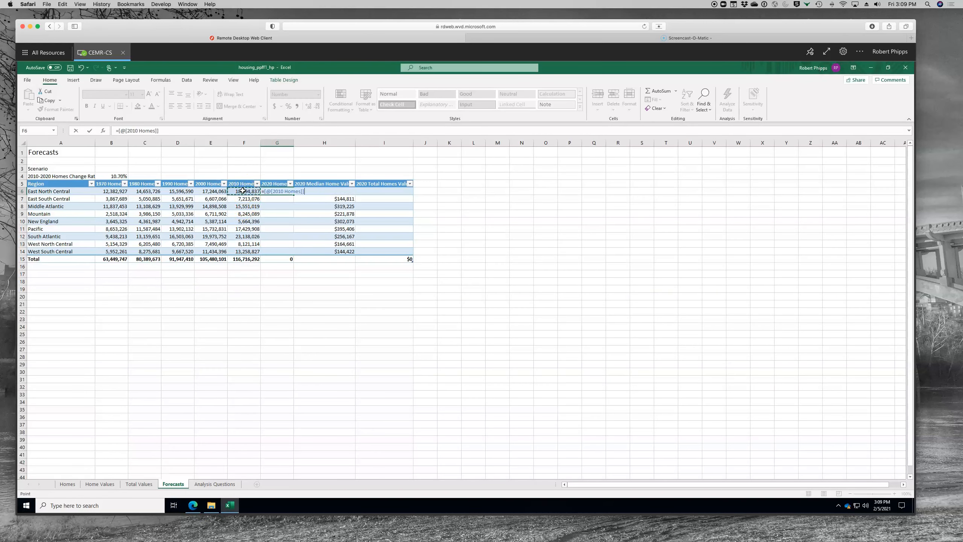
{"action": "type", "text": "*(1+"}
{"action": "left_click", "coordinate": [111, 176]}
{"action": "type", "text": ")"}
{"action": "key", "text": "Return"}
{"action": "left_click", "coordinate": [277, 191]}
{"action": "left_click_drag", "start_coordinate": [294, 194], "coordinate": [295, 255]}
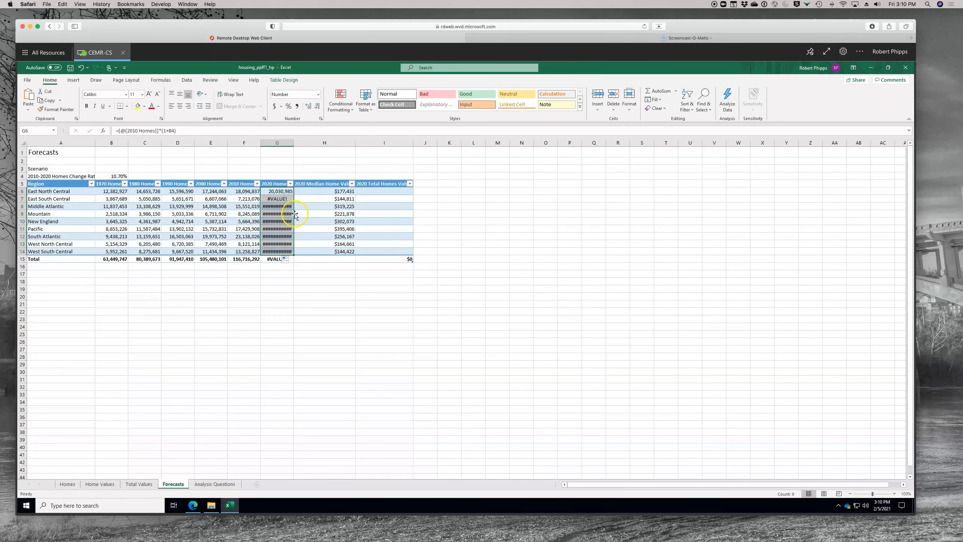
Make the change rate reference in the G6 formula absolute as $B$4 and fill the corrected formula down through G14.
{"action": "left_click", "coordinate": [172, 131]}
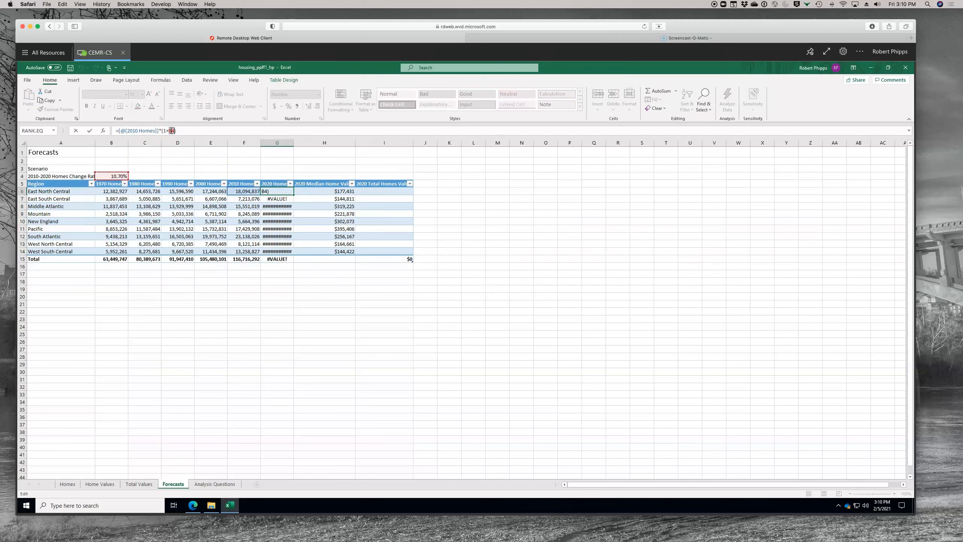
{"action": "left_click_drag", "start_coordinate": [172, 131], "coordinate": [168, 130]}
{"action": "key", "text": "Left"}
{"action": "type", "text": "$"}
{"action": "key", "text": "Return"}
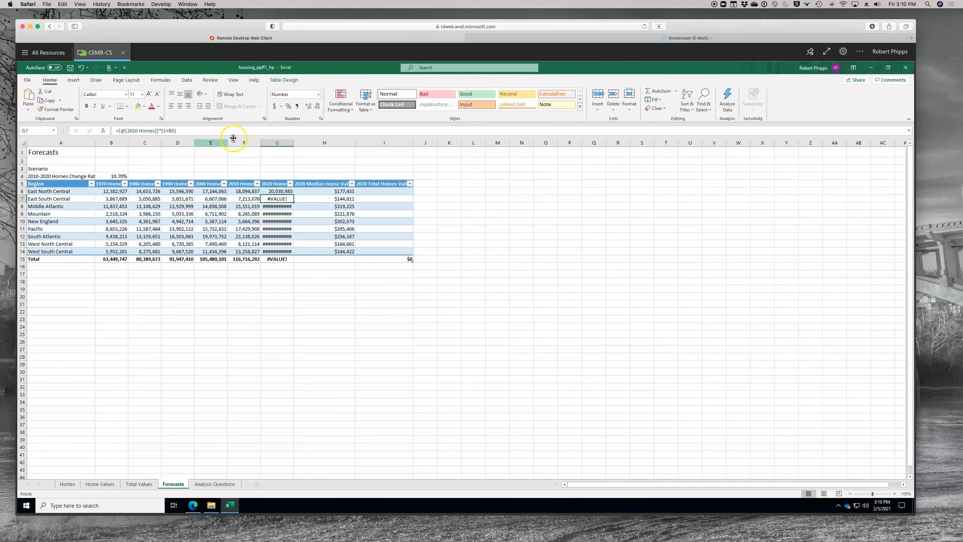
{"action": "left_click", "coordinate": [287, 191]}
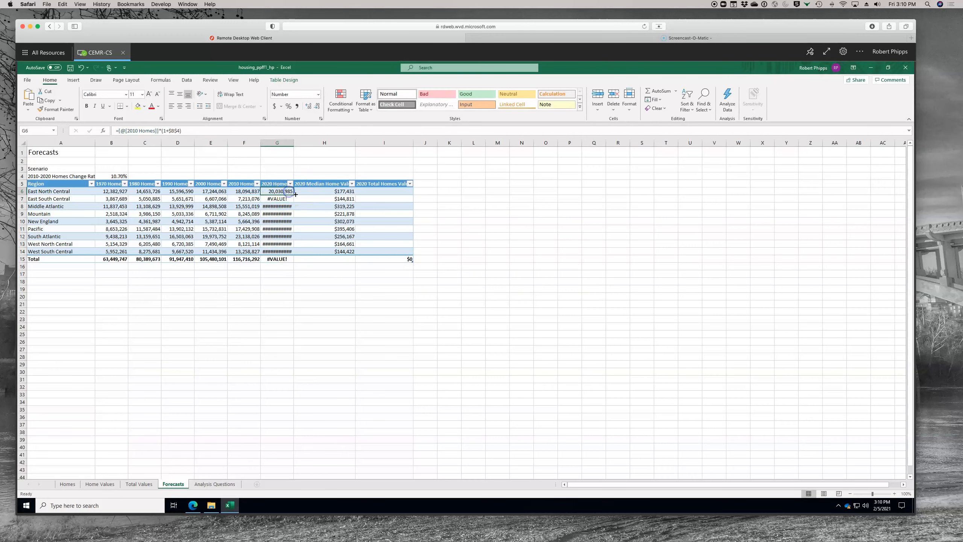
{"action": "double_click", "coordinate": [293, 194]}
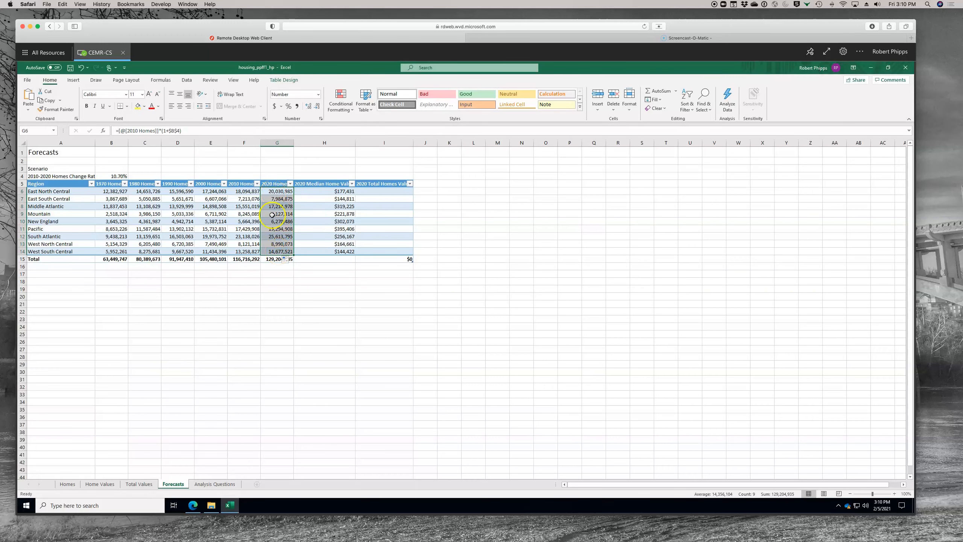
Following instruction 6b in the Edge PDF, enter =[@[2020 Median Home Value]]*[@[2020 Homes]] in Excel cell I6 of Forecasts and fill it down through I14.
{"action": "left_click", "coordinate": [193, 506]}
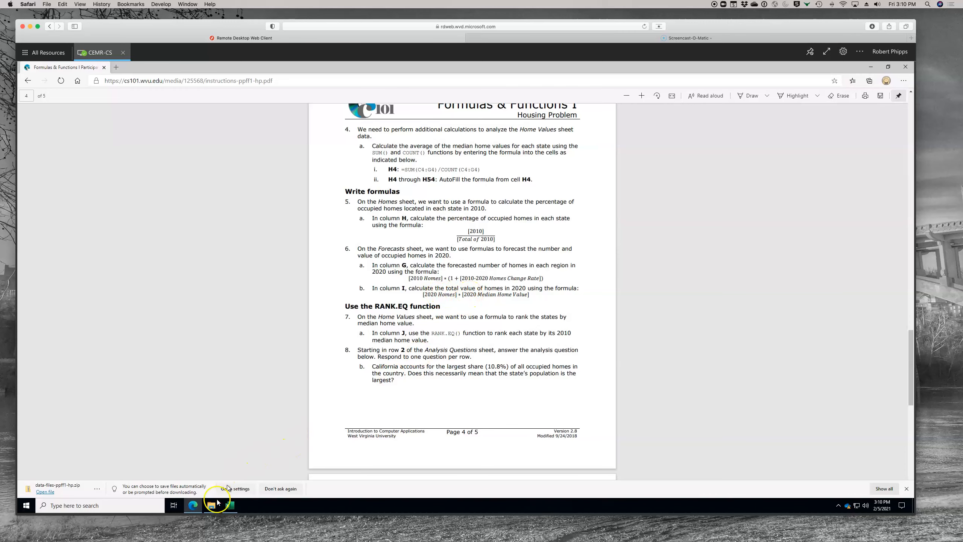
{"action": "left_click", "coordinate": [232, 513]}
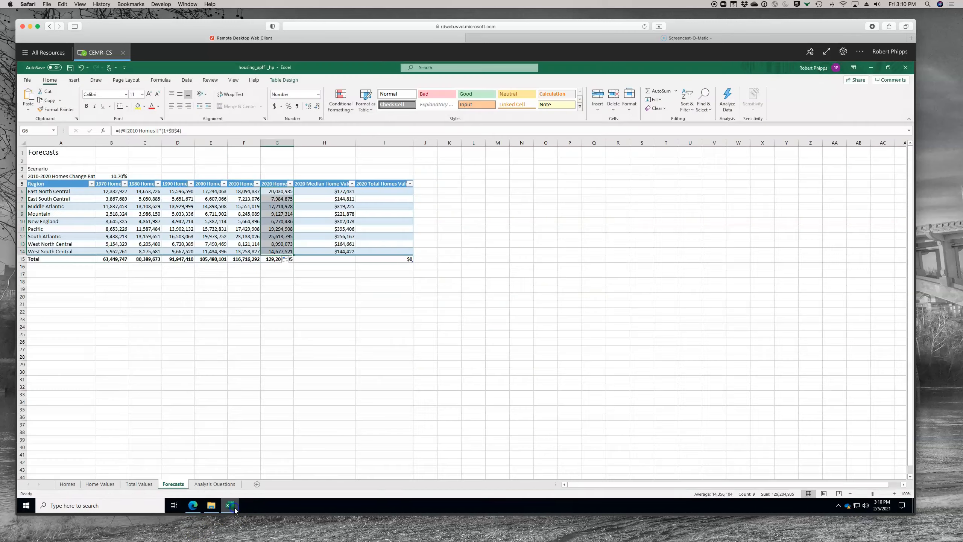
{"action": "left_click", "coordinate": [367, 189]}
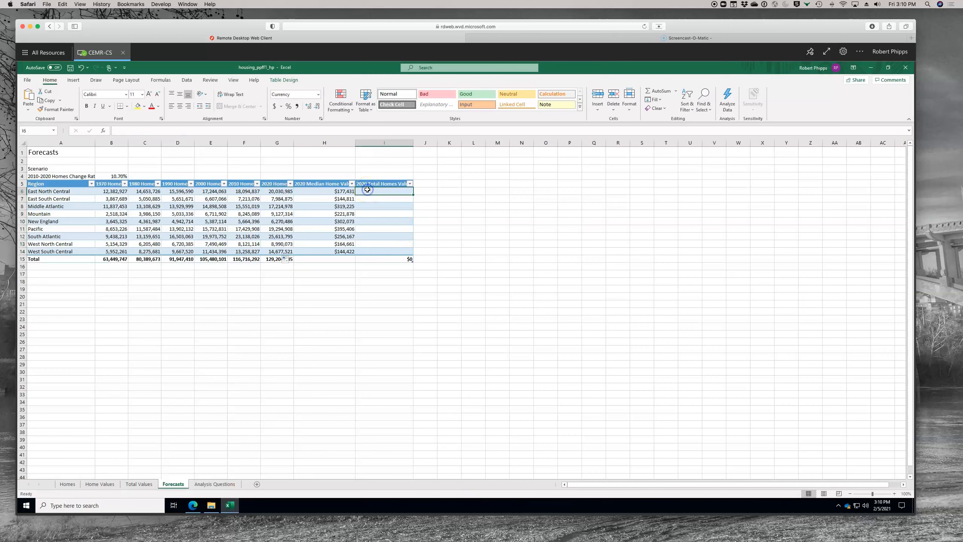
{"action": "type", "text": "="}
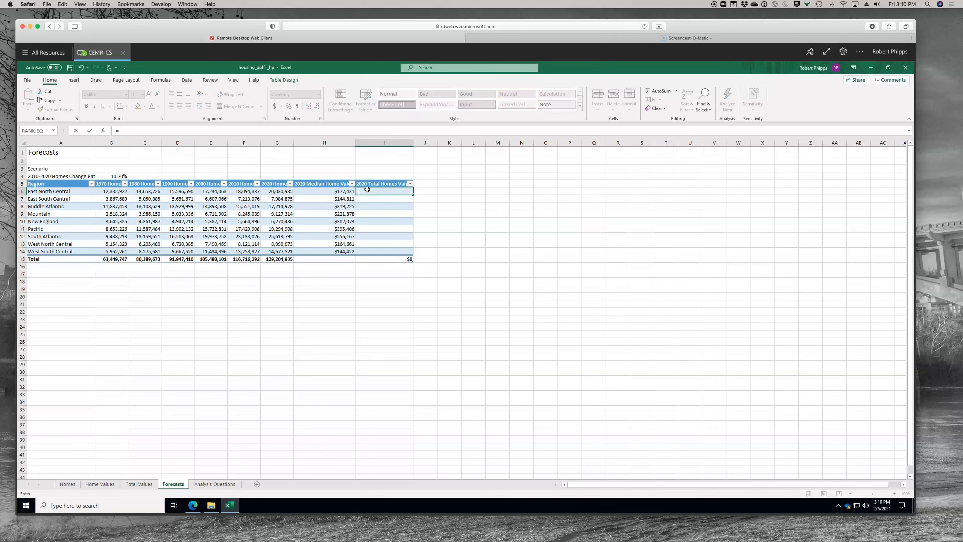
{"action": "left_click", "coordinate": [338, 191]}
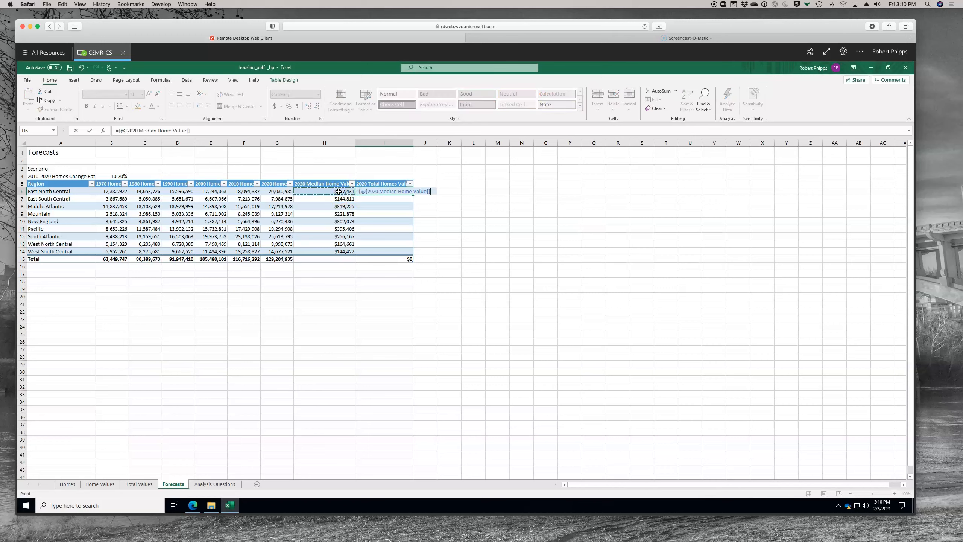
{"action": "type", "text": "*"}
{"action": "left_click", "coordinate": [270, 191]}
{"action": "left_click", "coordinate": [193, 505]}
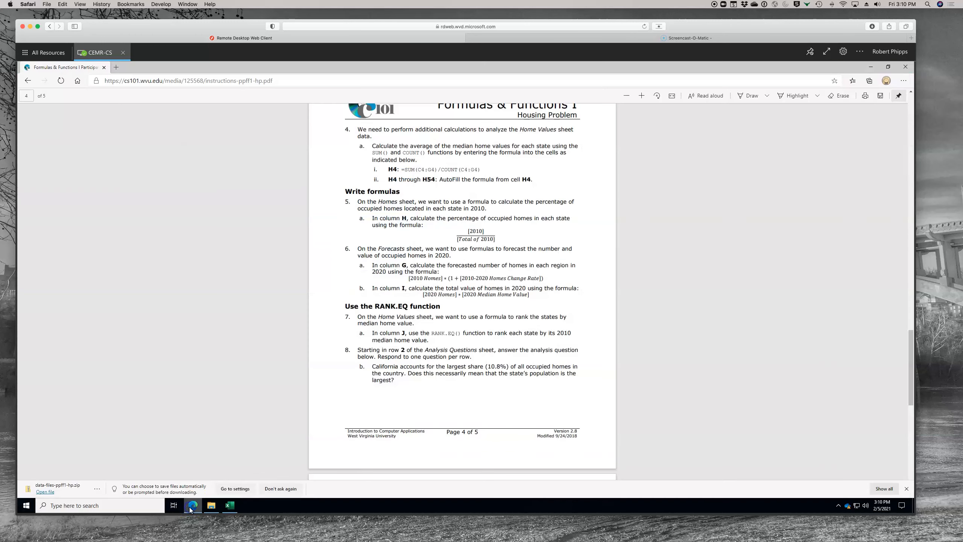
{"action": "left_click", "coordinate": [226, 508]}
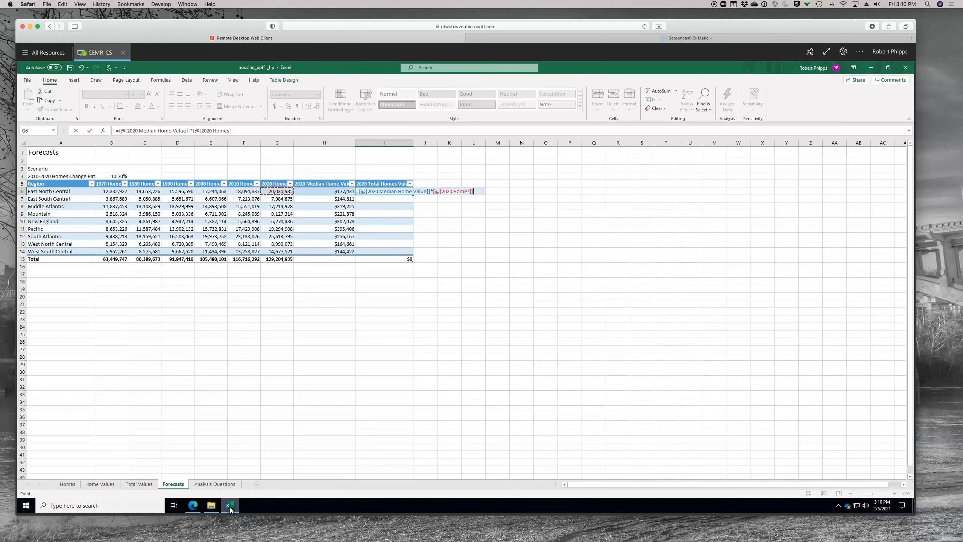
{"action": "key", "text": "Return"}
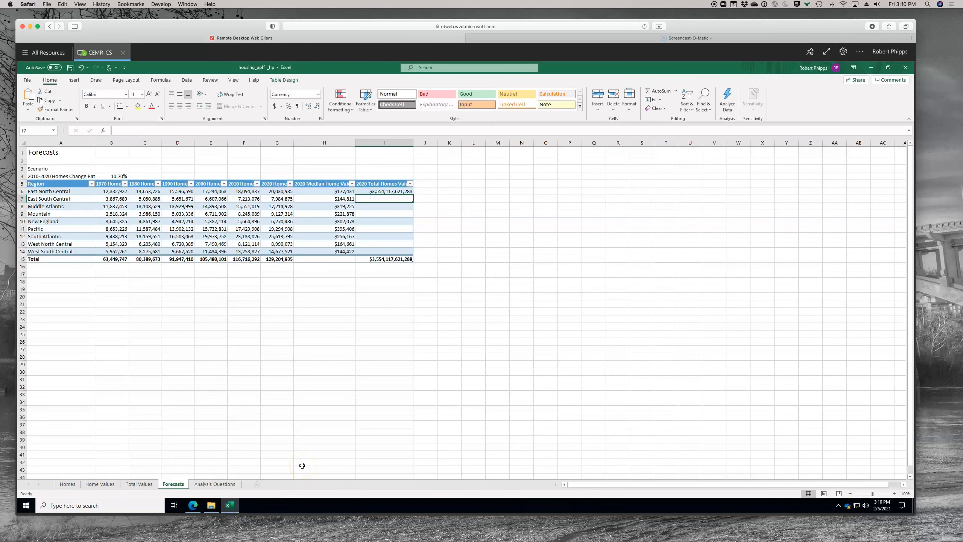
{"action": "left_click", "coordinate": [379, 190]}
{"action": "left_click_drag", "start_coordinate": [413, 194], "coordinate": [410, 254]}
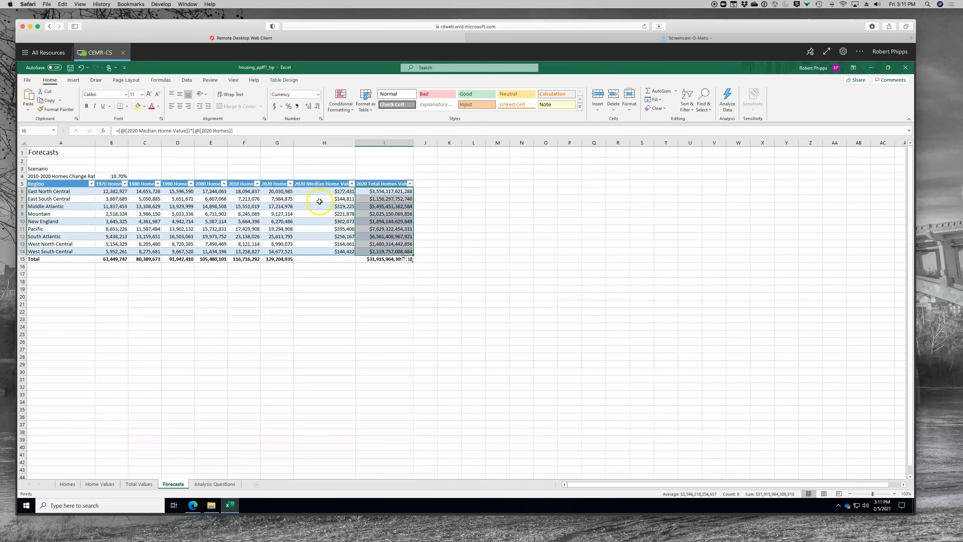
Examine the absolute $B$4 change rate reference inside the G6 formula on the Forecasts sheet, keeping the formula as it is.
{"action": "left_click", "coordinate": [278, 191]}
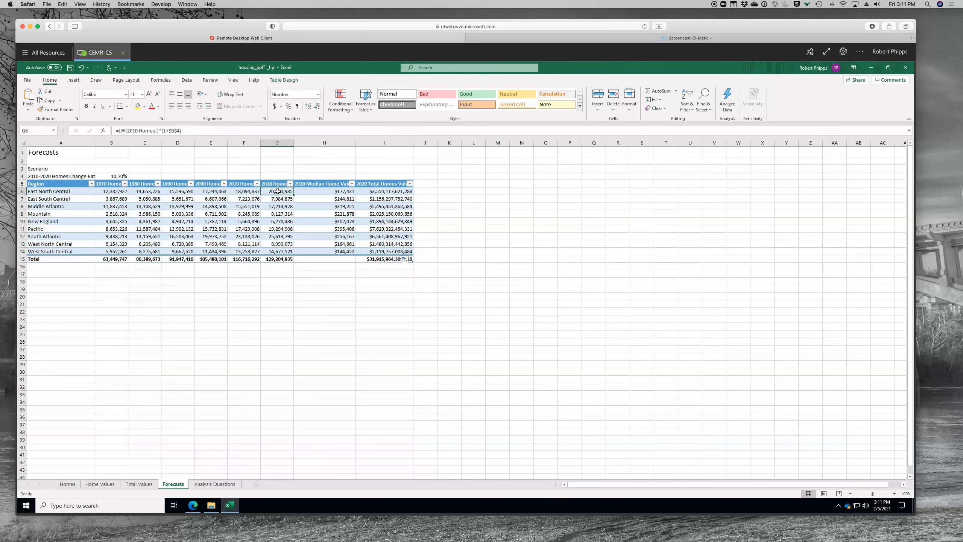
{"action": "double_click", "coordinate": [172, 130]}
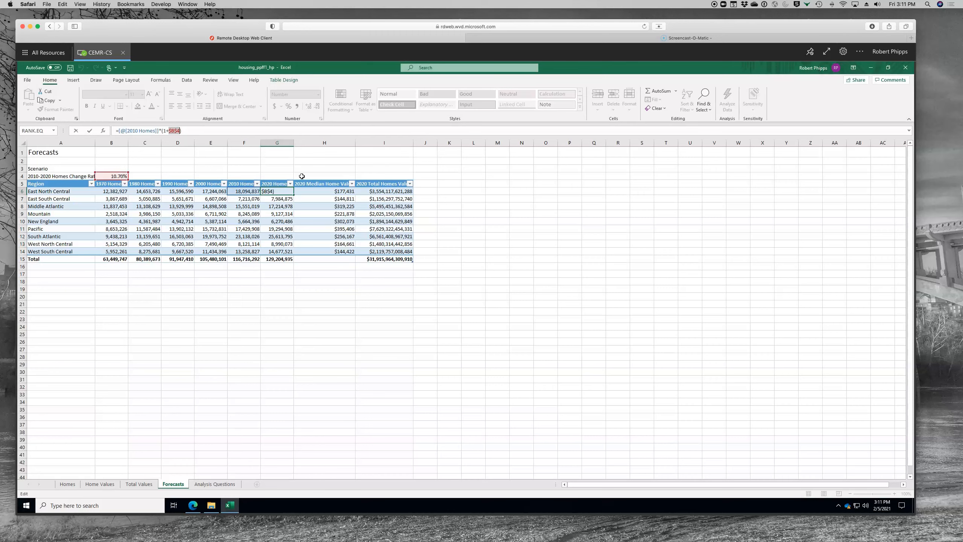
{"action": "key", "text": "Right"}
{"action": "type", "text": ")"}
{"action": "key", "text": "ctrl+Return"}
Check the filled 2020 Homes formulas cell by cell from G7 to G14 for the absolute $B$4 reference.
{"action": "key", "text": "Down"}
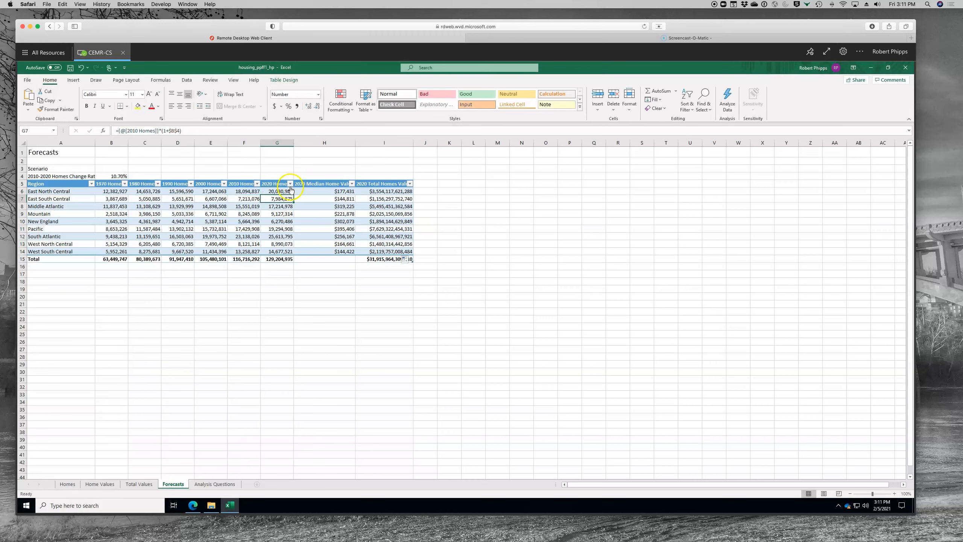
{"action": "key", "text": "Down"}
{"action": "key", "text": "Down"}
{"action": "key", "text": "Down"}
{"action": "key", "text": "Down"}
{"action": "key", "text": "Down"}
{"action": "key", "text": "Down"}
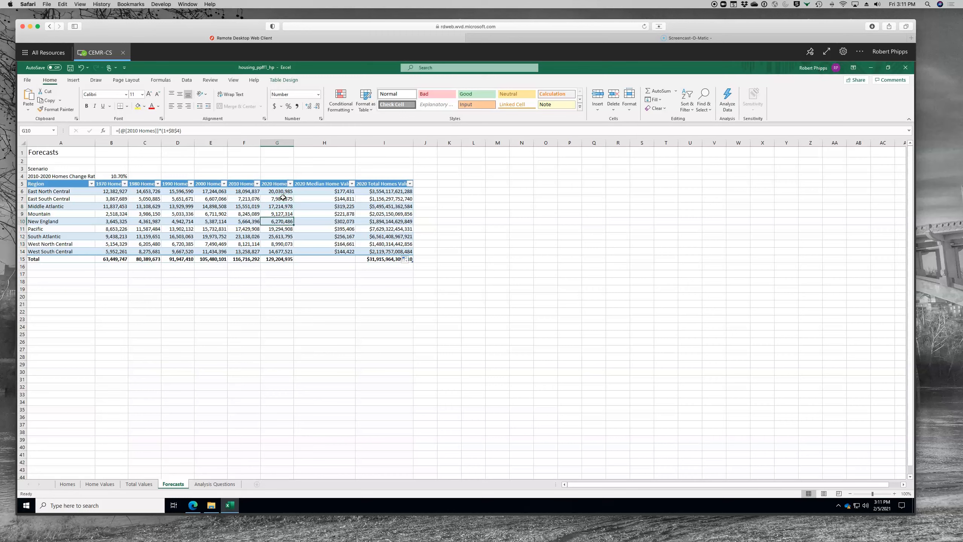
{"action": "key", "text": "Down"}
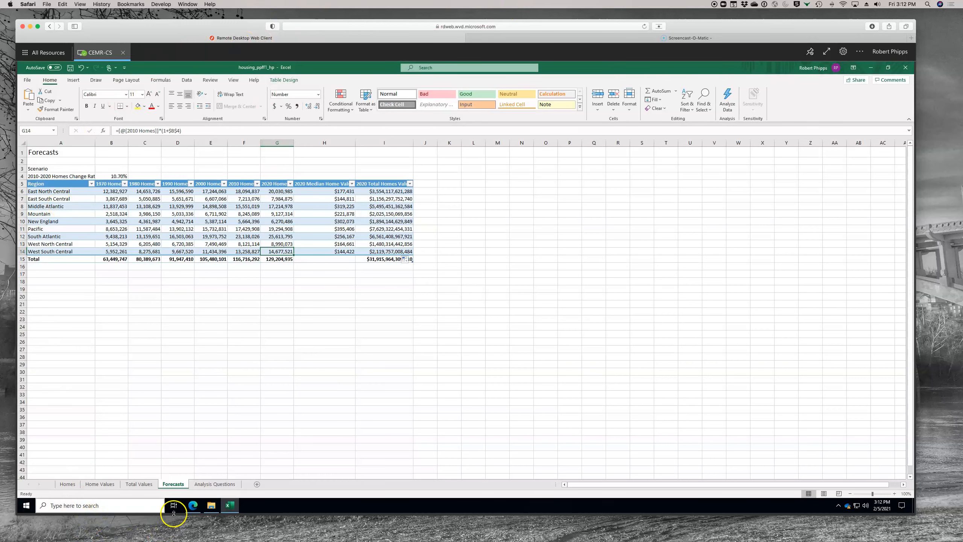
Switch to Edge, go back from the instructions PDF to the Participation Project #5 -Excel page, and look through its assignment files and resources.
{"action": "left_click", "coordinate": [192, 506]}
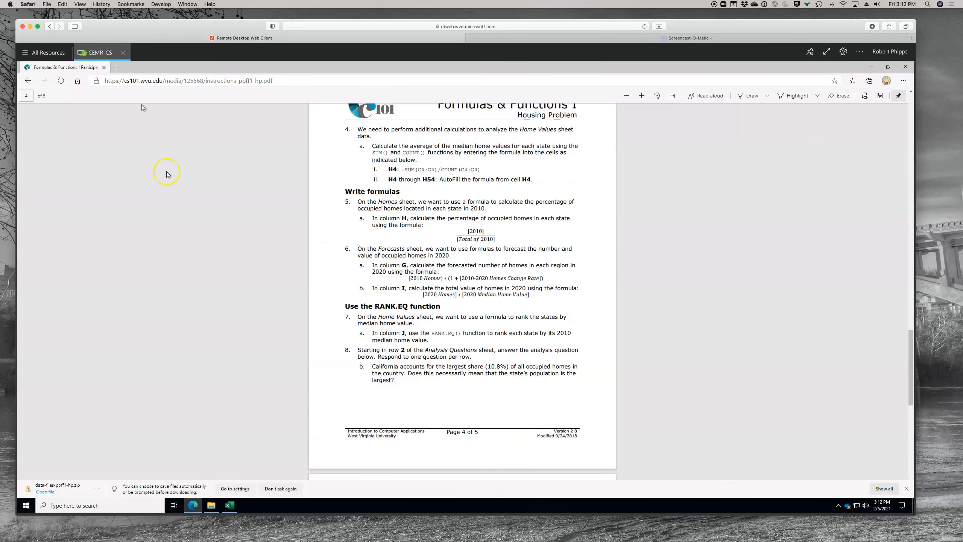
{"action": "left_click", "coordinate": [28, 81]}
{"action": "scroll", "coordinate": [303, 332], "scroll_direction": "down", "scroll_amount": 10}
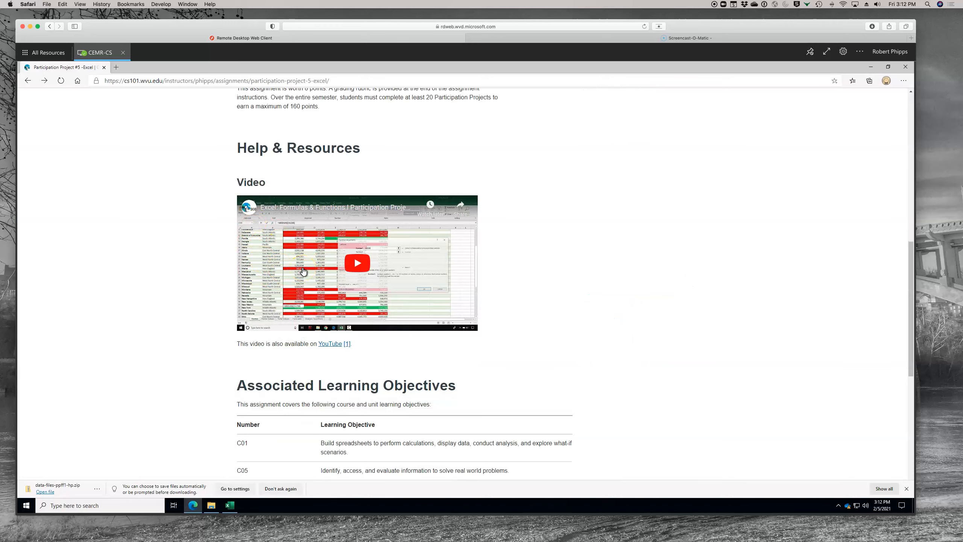
{"action": "scroll", "coordinate": [303, 271], "scroll_direction": "up", "scroll_amount": 10}
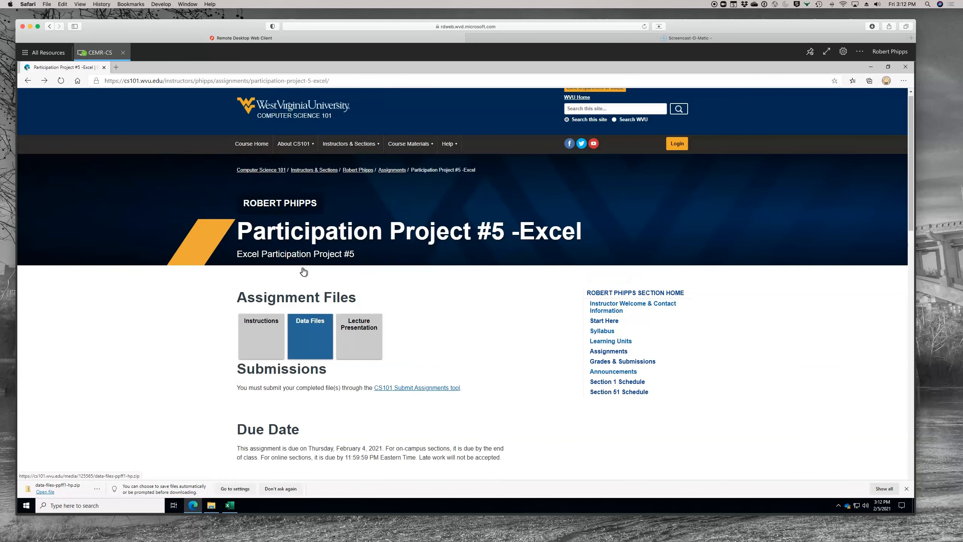